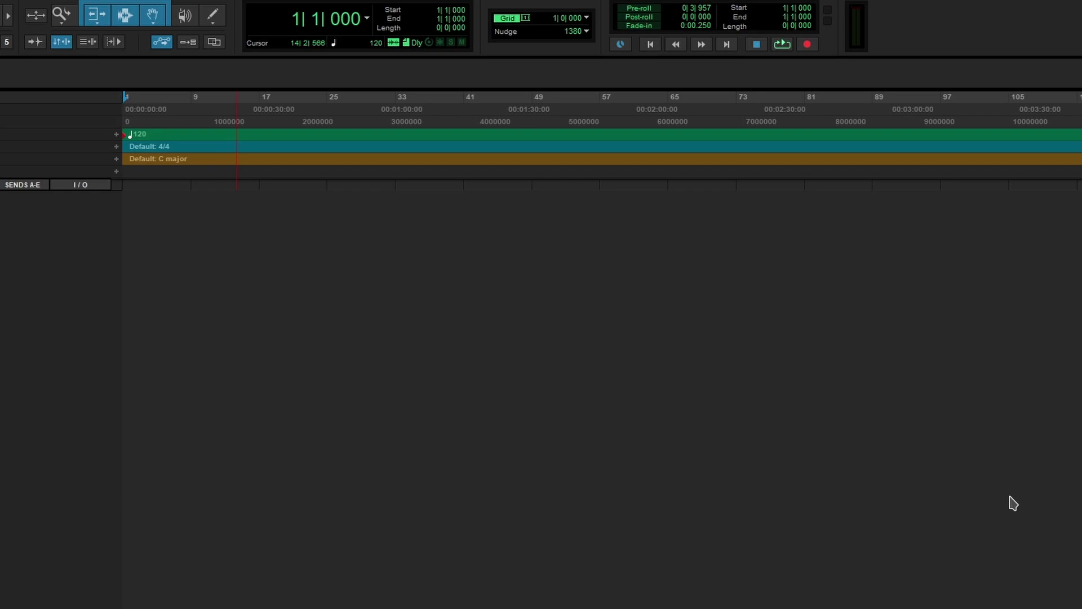
# - Open New Tracks, check its channel format list, and close it without adding any tracks
pyautogui.hotkey('ctrl', 'shift', 'n')
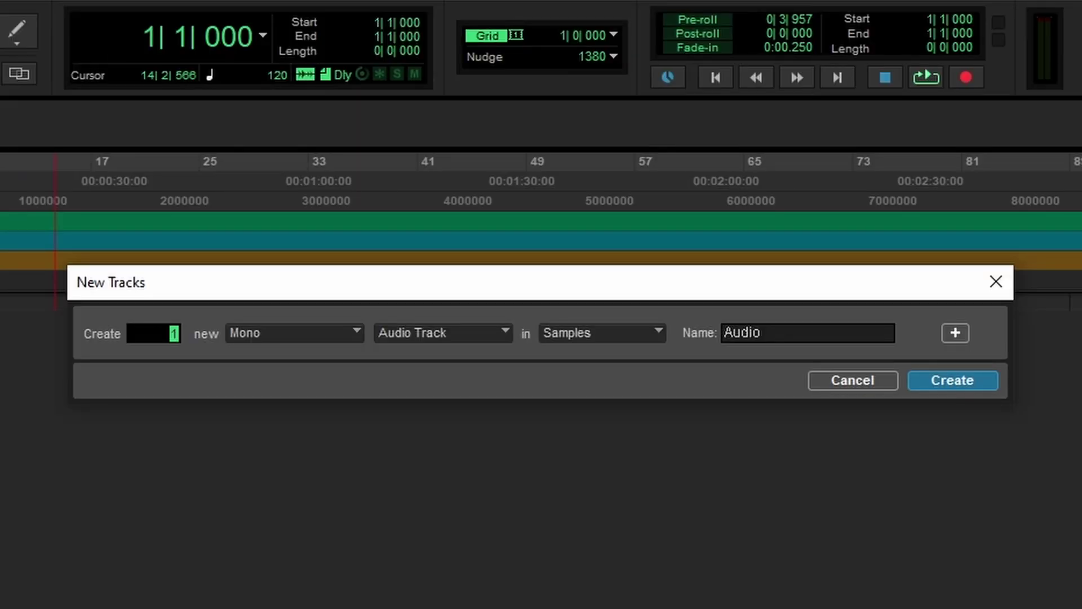
pyautogui.click(333, 337)
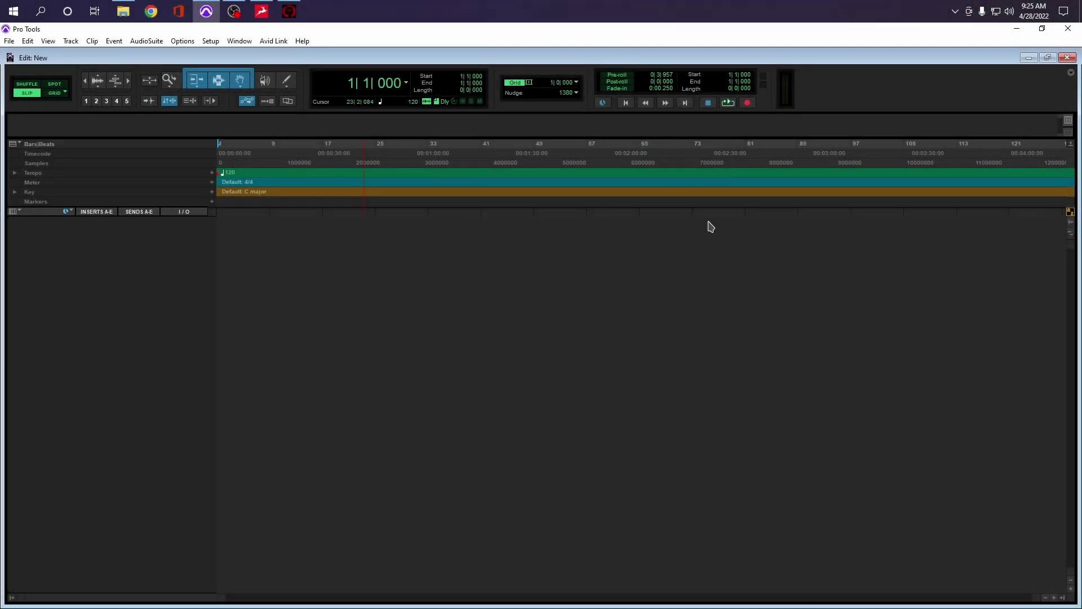
pyautogui.hotkey('ctrl', 'shift', 'n')
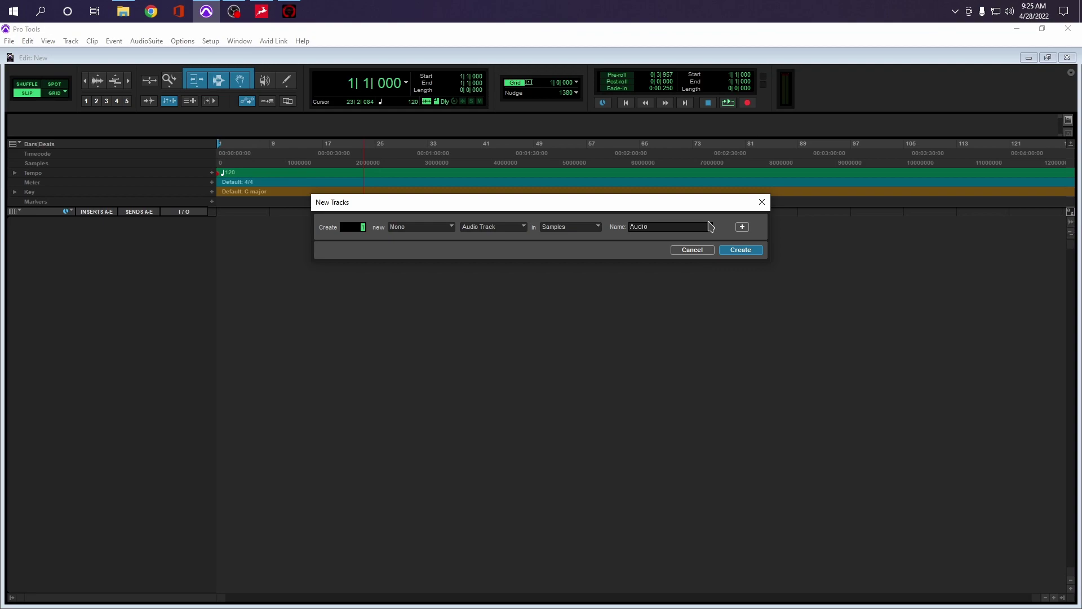
pyautogui.press('Escape')
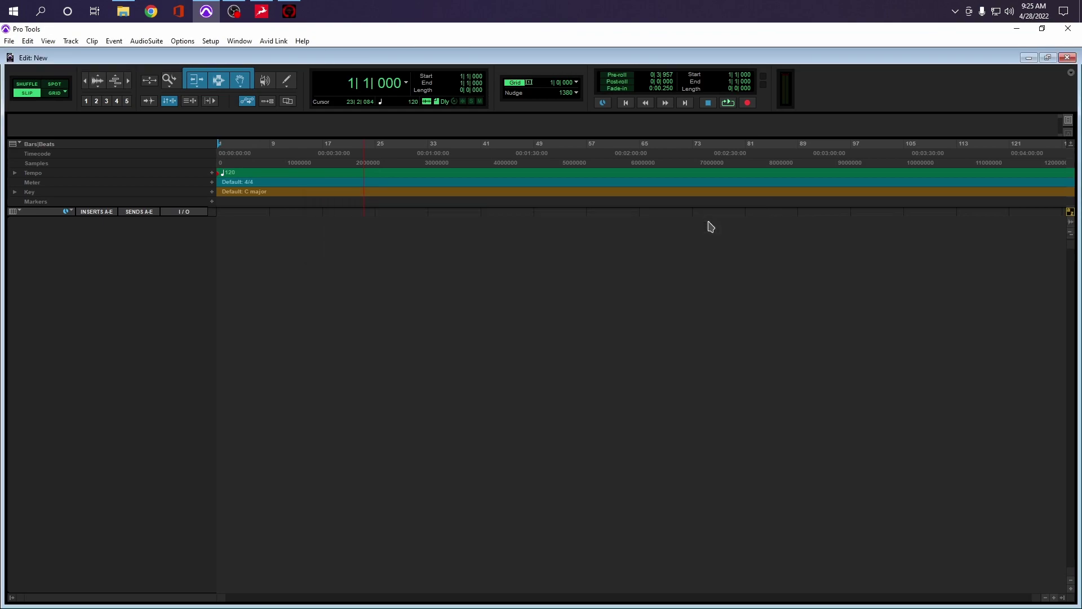
pyautogui.hotkey('ctrl', 'shift', 'n')
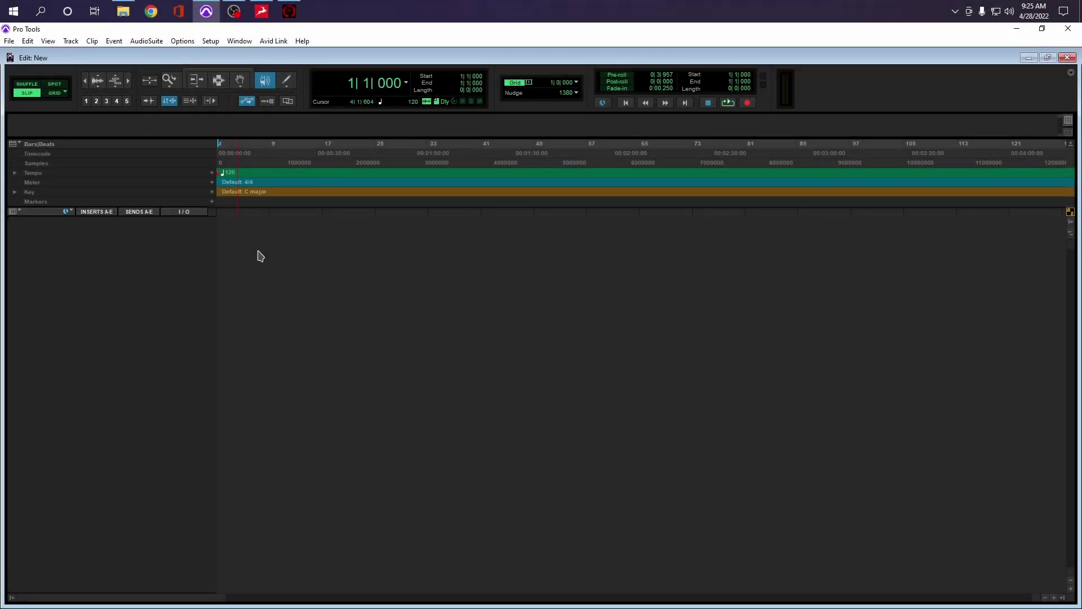
# - Turn on Activate HEAT from the Options menu
pyautogui.click(179, 41)
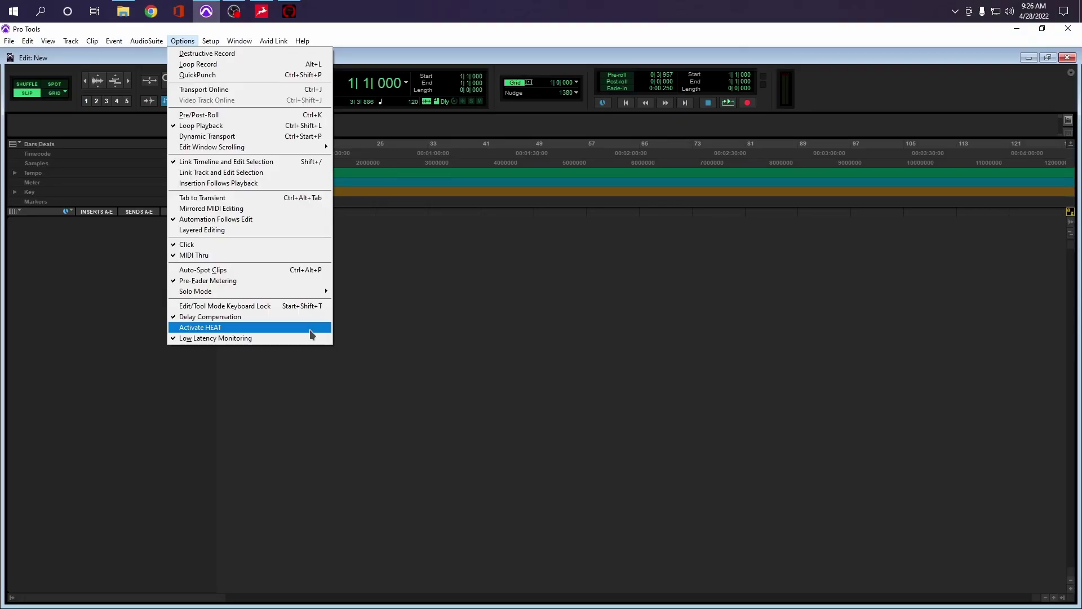
pyautogui.click(309, 329)
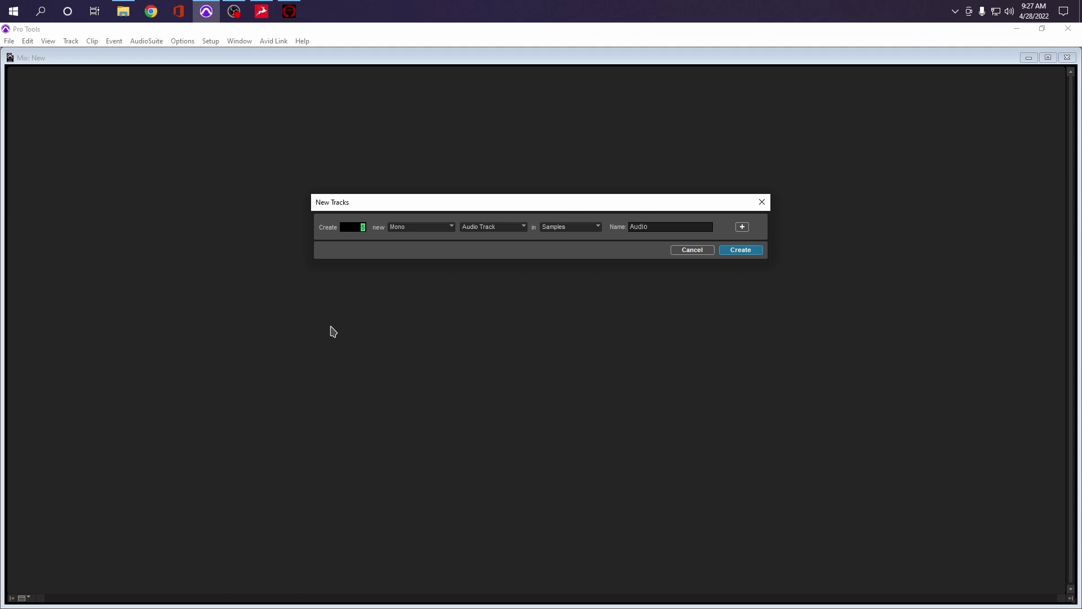
# - Create five mono tracks, Audio 1–5, then add a stereo Master Fader named Master 1
pyautogui.press('Return')
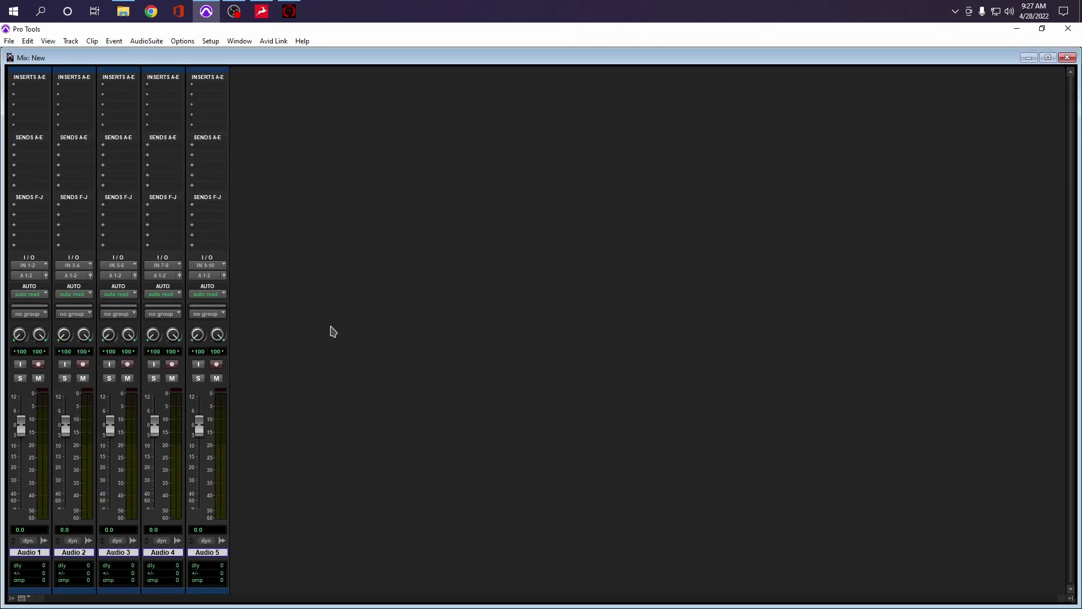
pyautogui.click(223, 554)
pyautogui.hotkey('ctrl', 'shift', 'n')
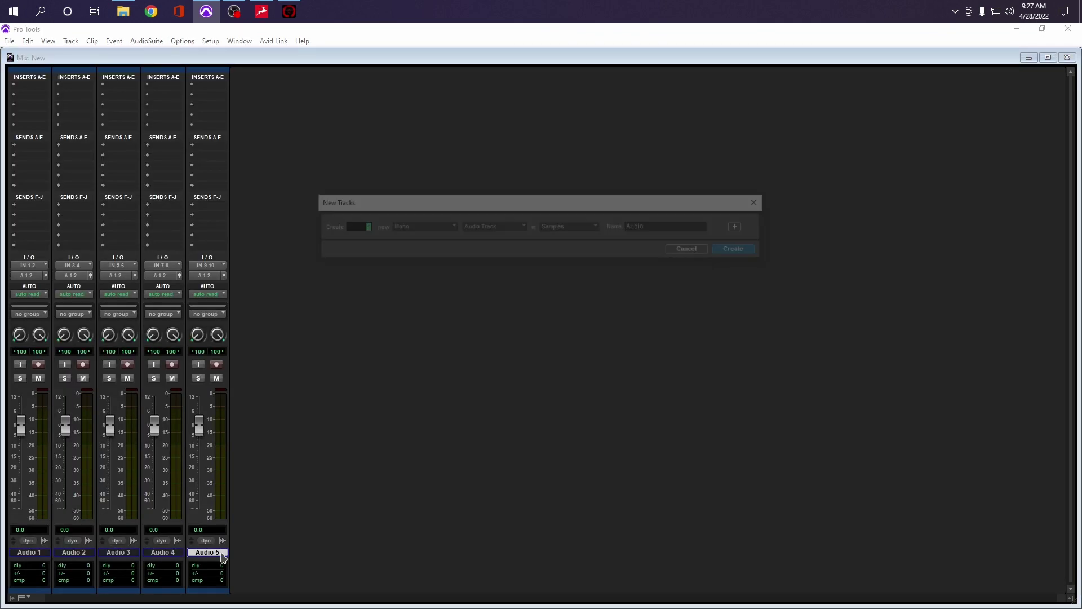
pyautogui.hotkey('ctrl', 'Down')
pyautogui.hotkey('ctrl', 'Down')
pyautogui.hotkey('ctrl', 'Down')
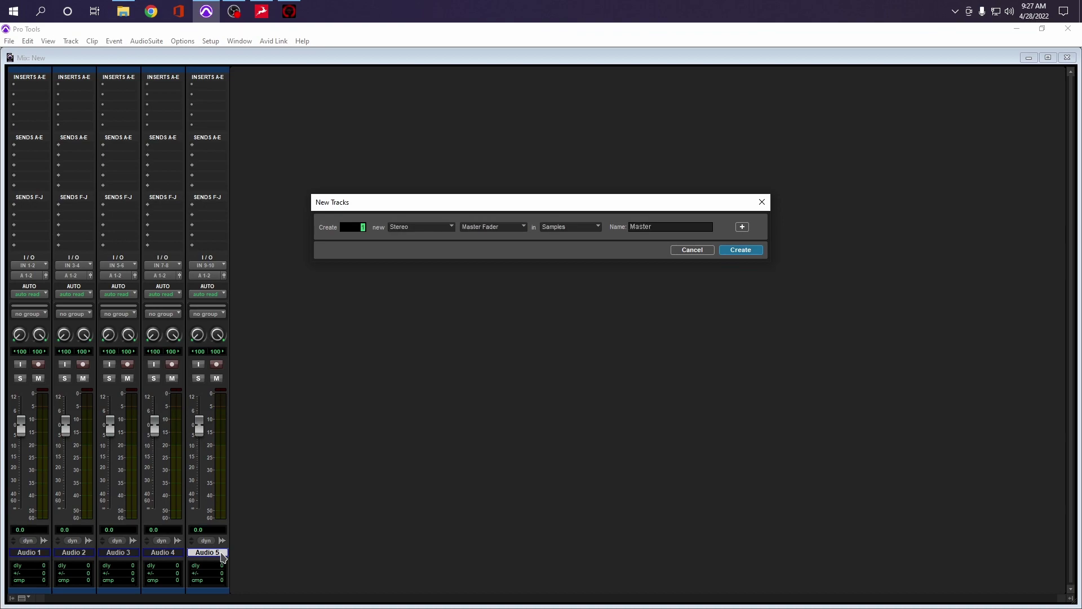
pyautogui.press('Return')
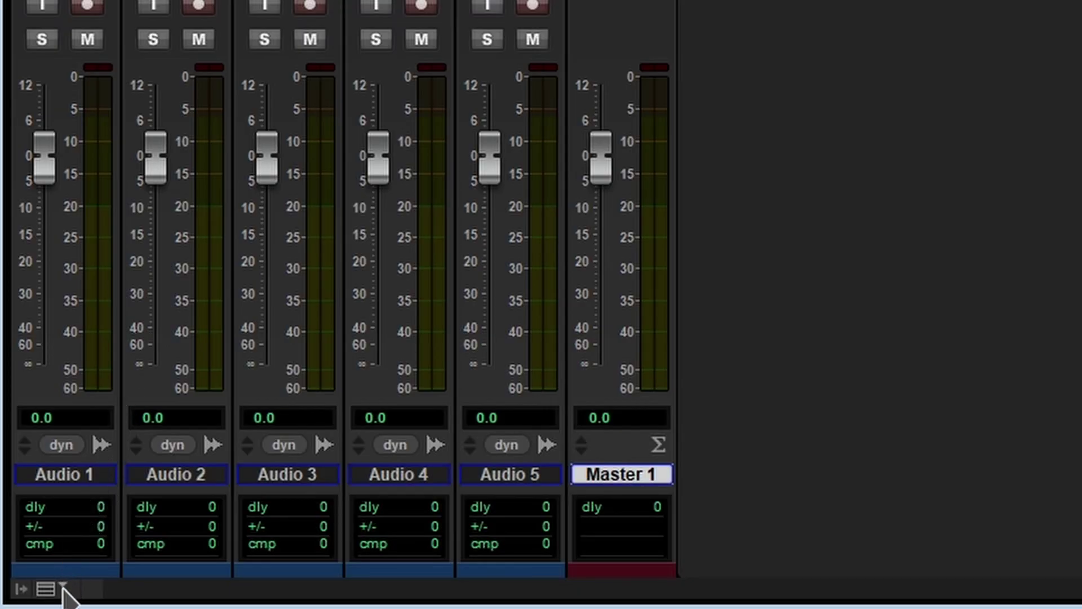
# - Enable HEAT in the Mix window view selector so every channel strip shows it
pyautogui.click(28, 597)
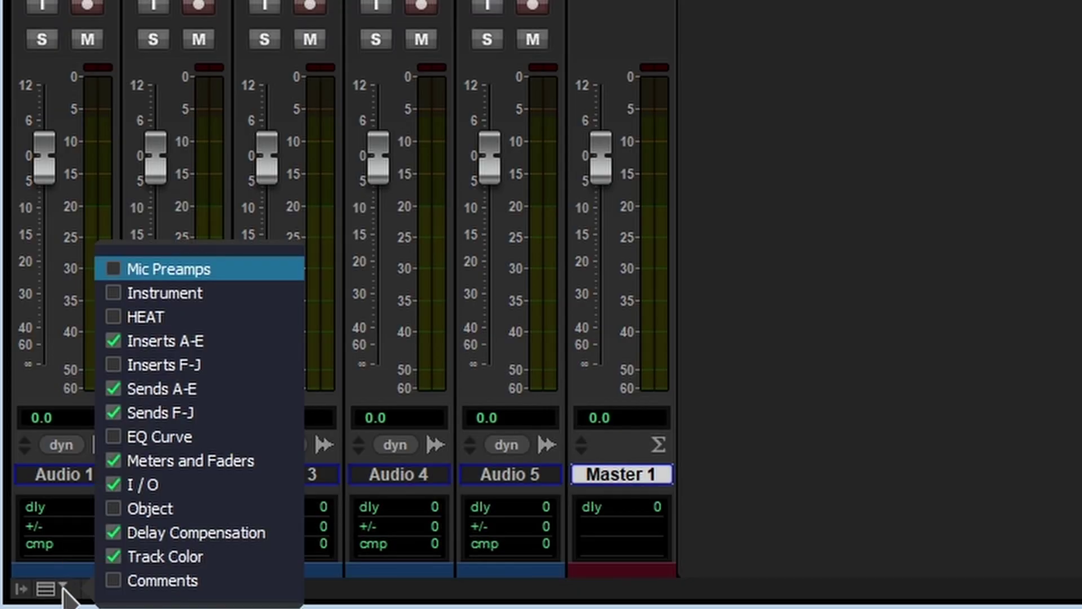
pyautogui.click(229, 323)
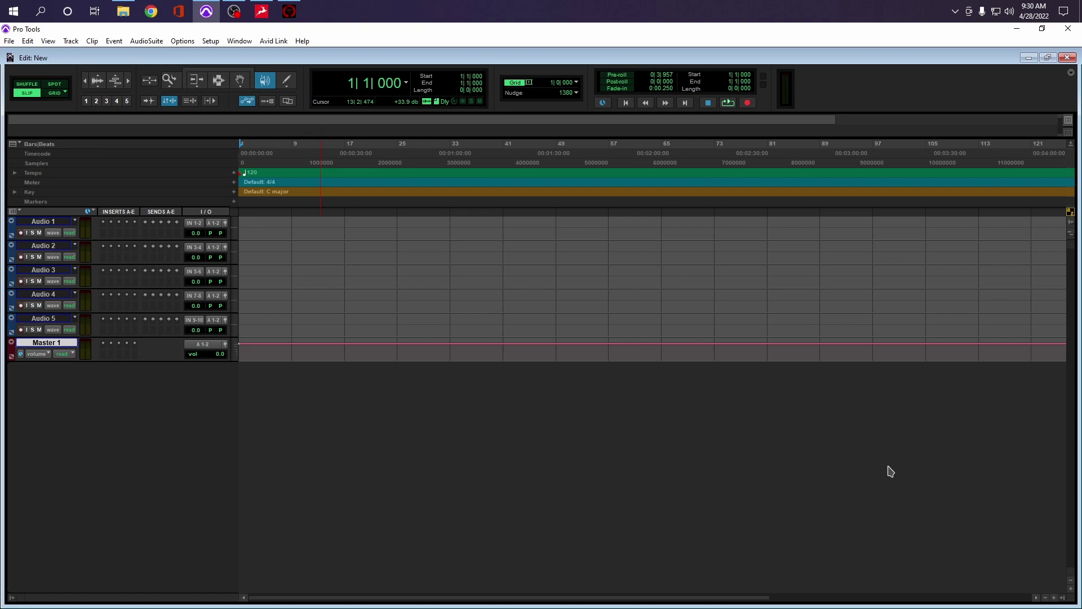
pyautogui.click(220, 42)
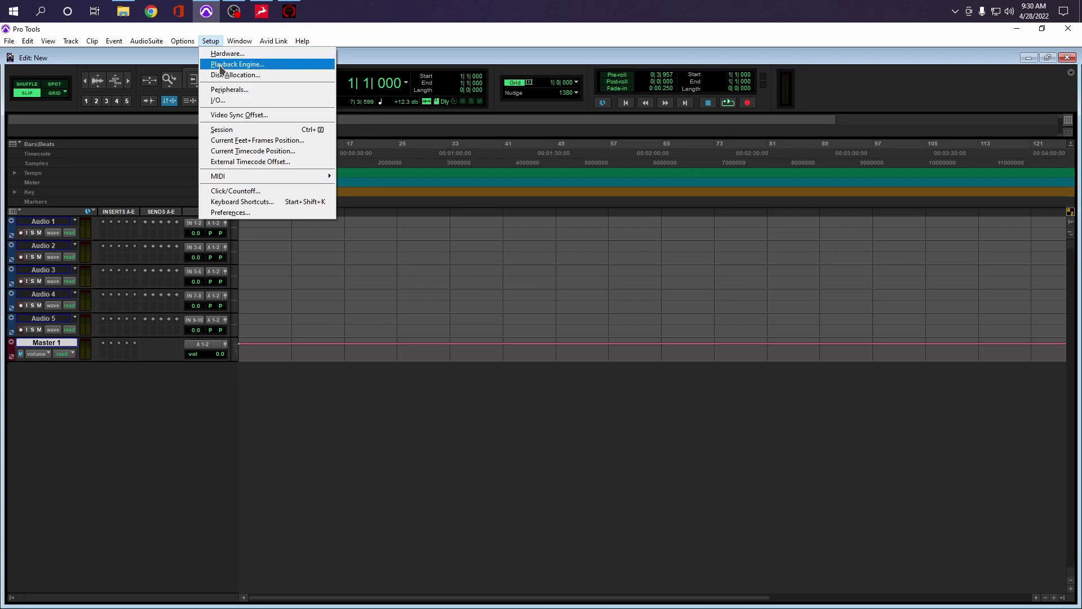
pyautogui.click(225, 90)
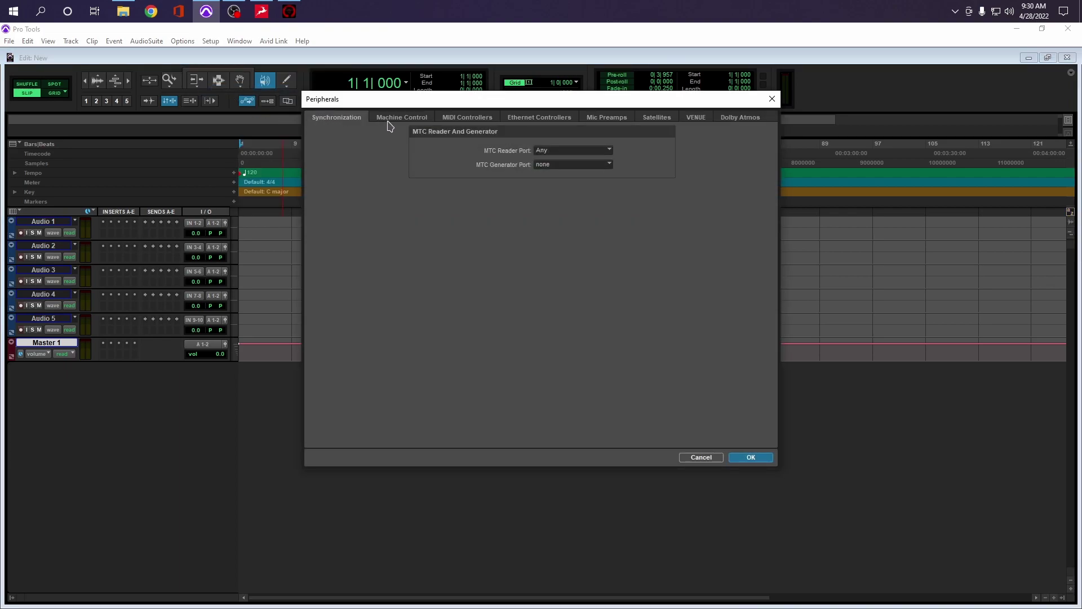
pyautogui.click(454, 124)
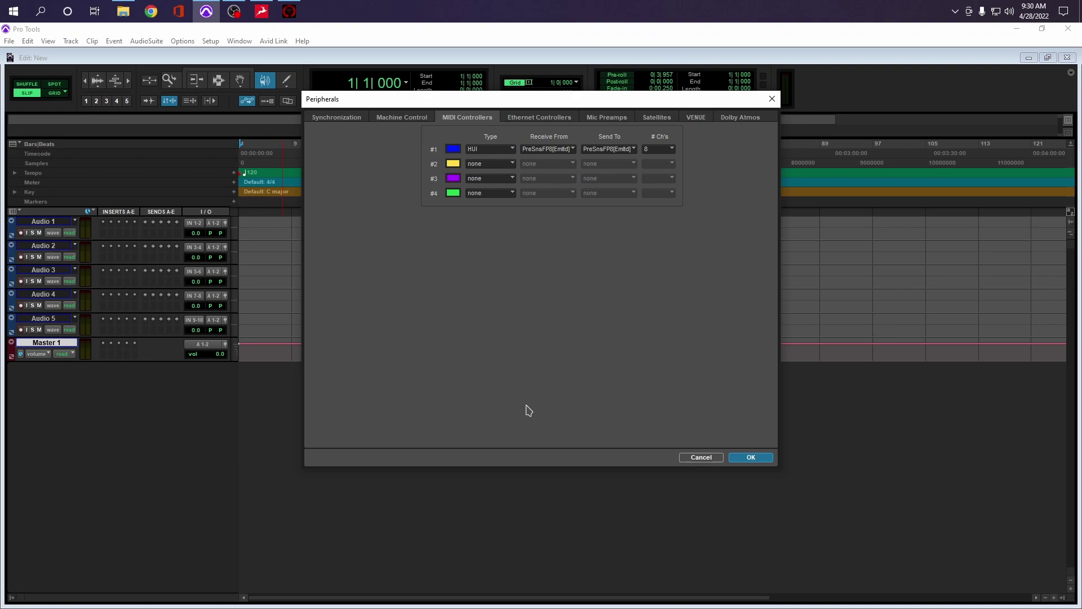
pyautogui.click(705, 458)
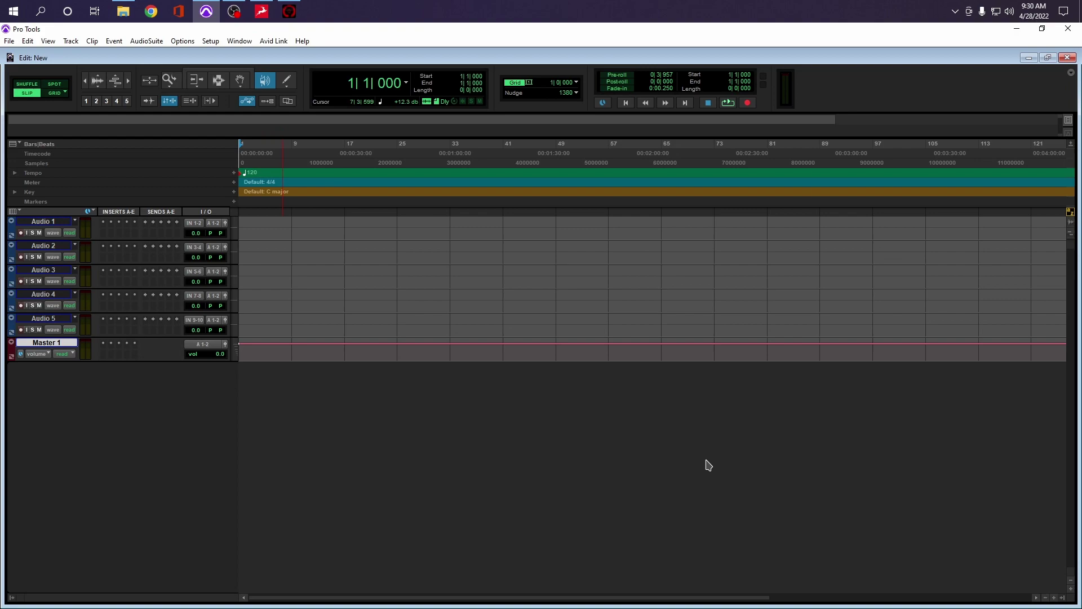
pyautogui.hotkey('ctrl', '=')
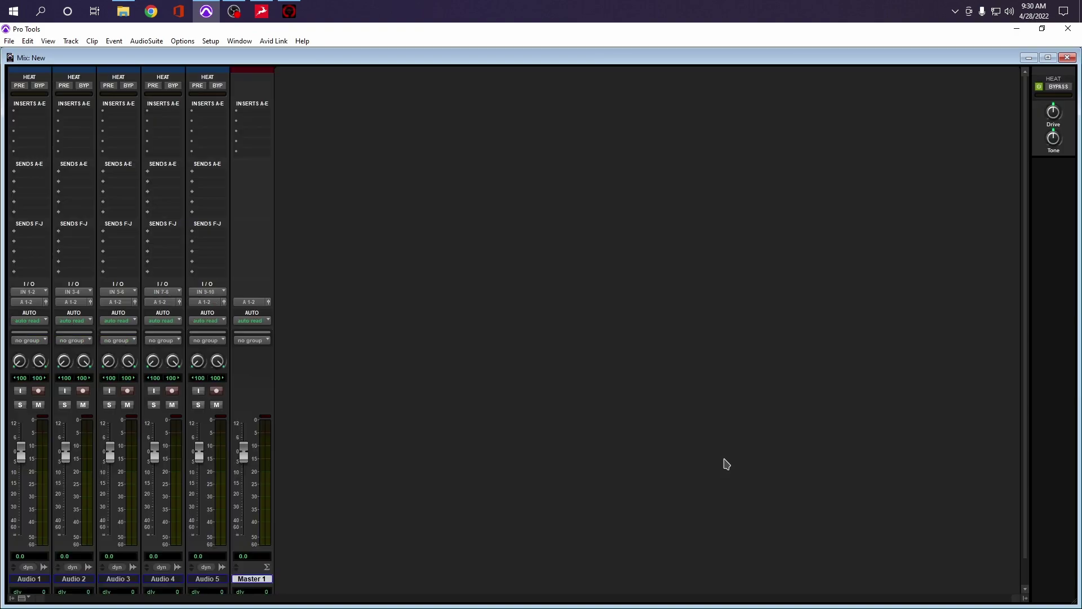
pyautogui.click(31, 580)
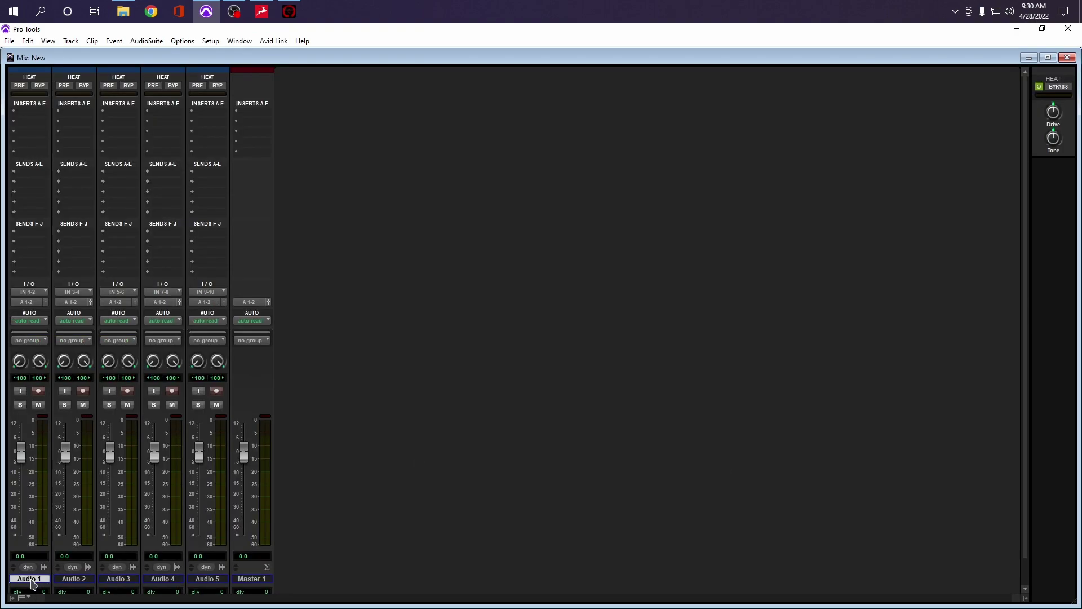
pyautogui.press('space')
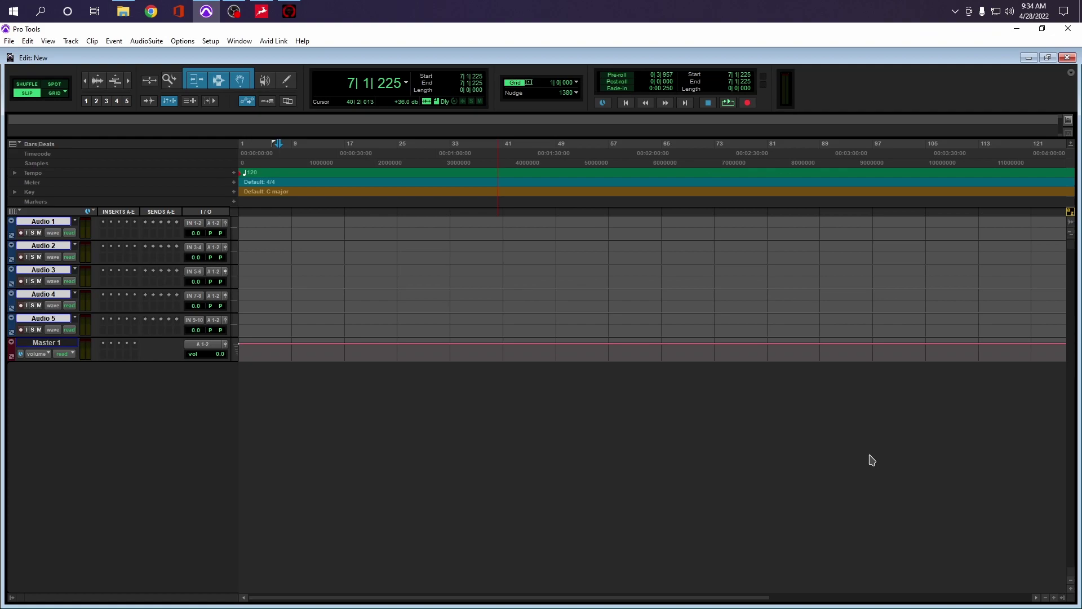
# - With Clip Effects shown, consolidate bars 5–20 and roughly 54–74 on Audio 1 into clips
pyautogui.click(1071, 136)
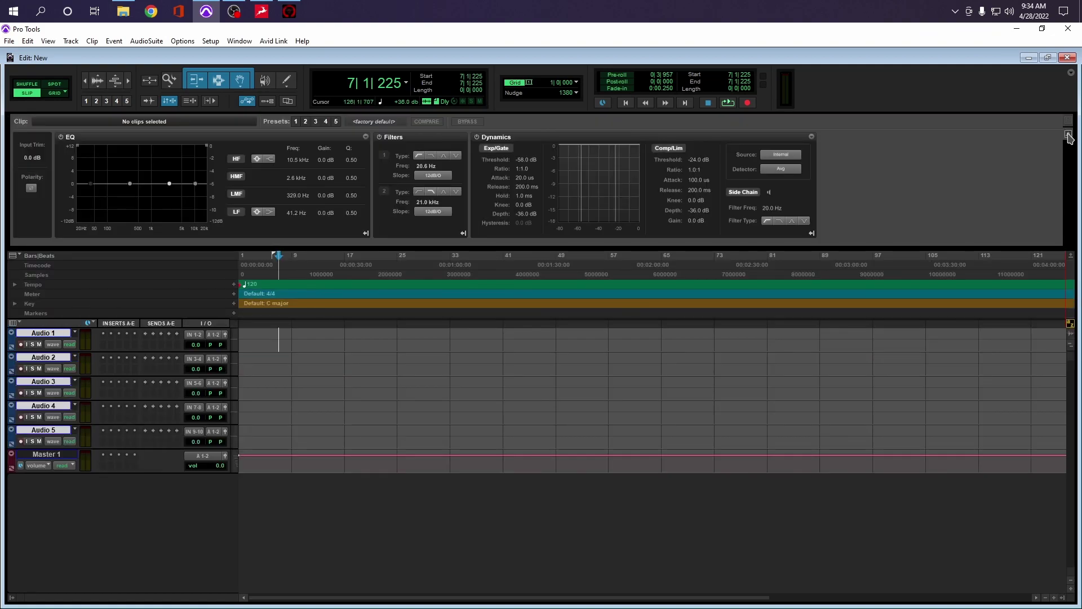
pyautogui.moveTo(266, 334); pyautogui.dragTo(529, 345)
pyautogui.hotkey('alt', 'shift', '3')
pyautogui.hotkey('alt', 'shift', '3')
pyautogui.moveTo(592, 339); pyautogui.dragTo(727, 347)
pyautogui.hotkey('alt', 'shift', '3')
pyautogui.click(260, 336)
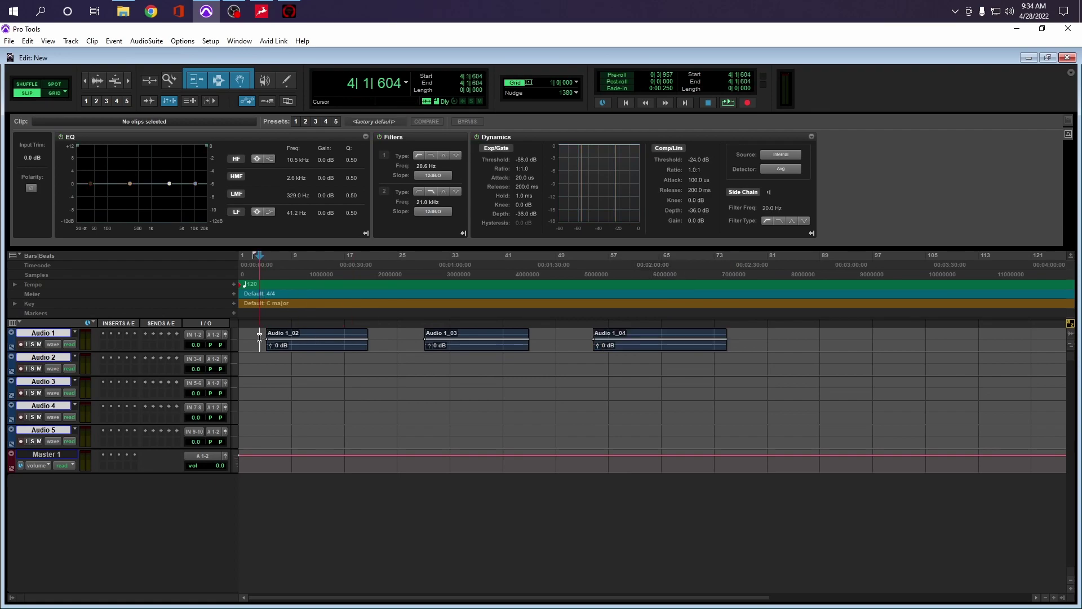
# - Make Audio 1 taller; create a blank clip at bar 89 and consolidate all, then undo both
pyautogui.hotkey('ctrl', 'Up')
pyautogui.hotkey('ctrl', 'Up')
pyautogui.click(821, 358)
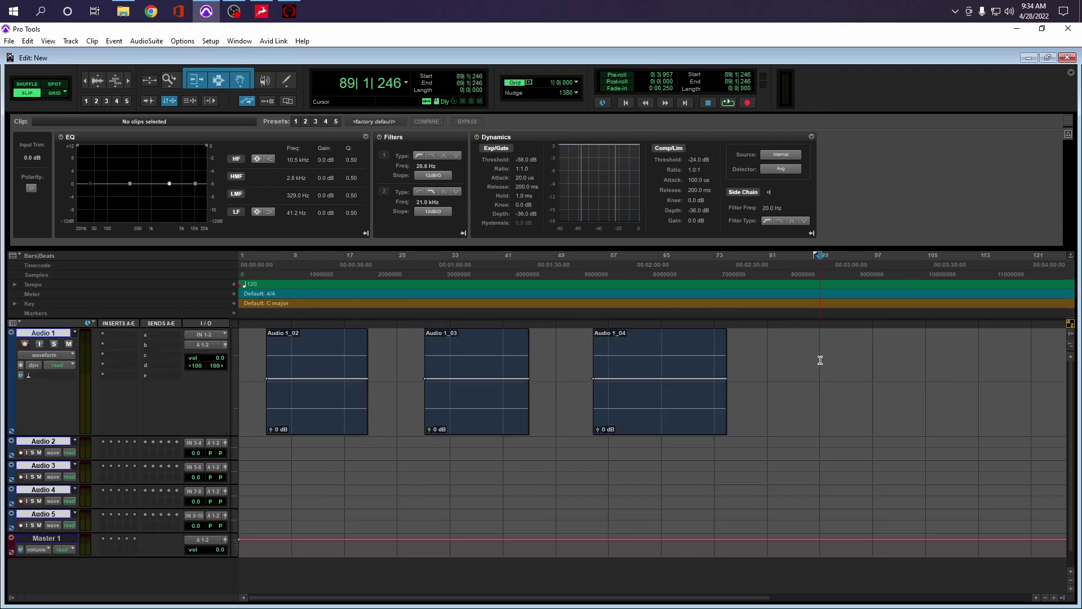
pyautogui.moveTo(821, 360); pyautogui.dragTo(1001, 364)
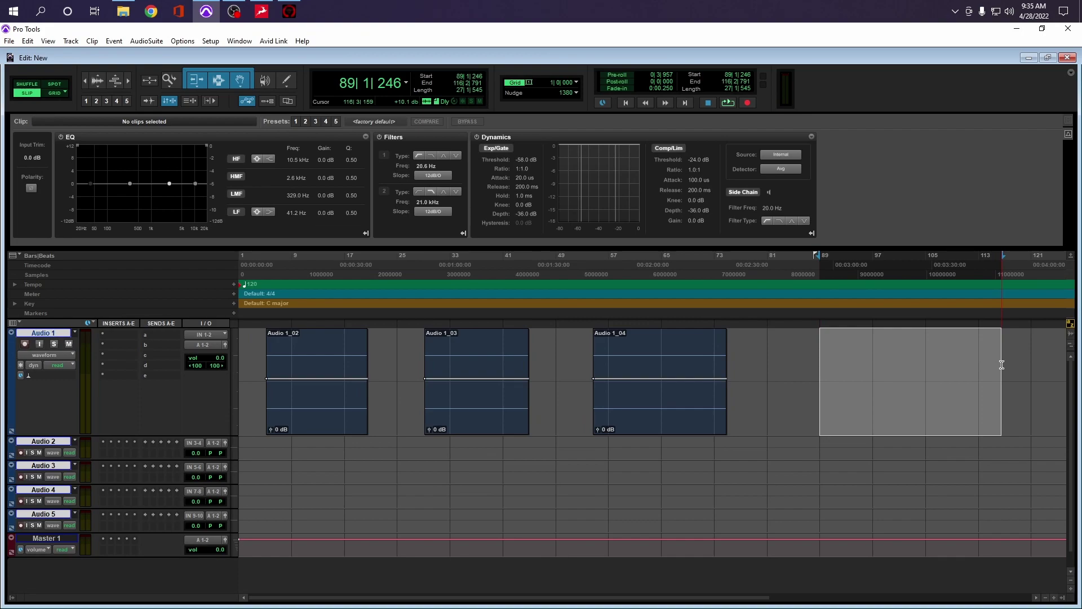
pyautogui.hotkey('alt', 'shift', '3')
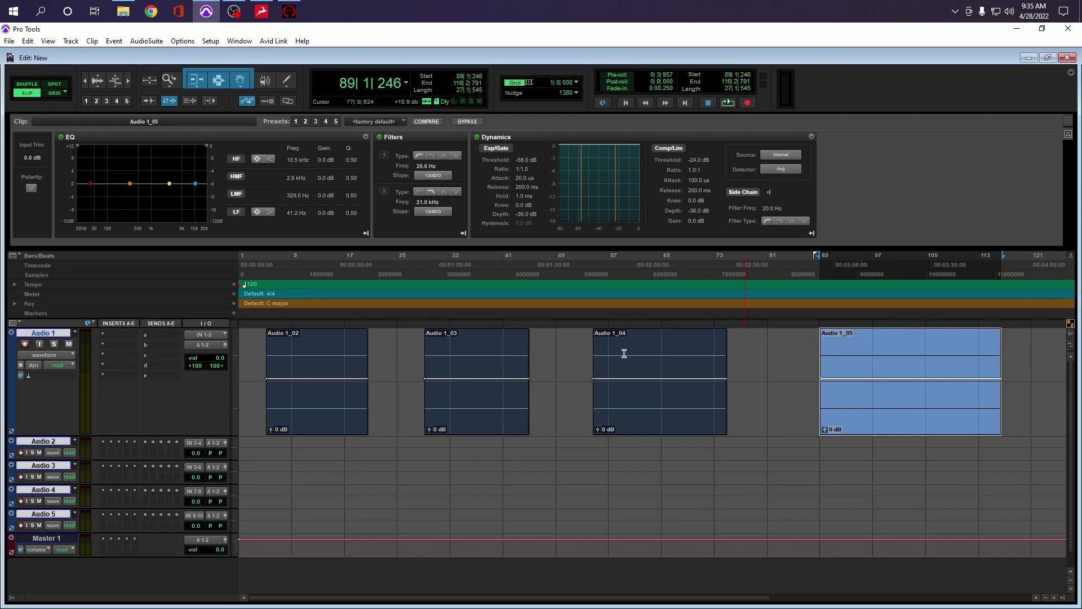
pyautogui.hotkey('ctrl', 'a')
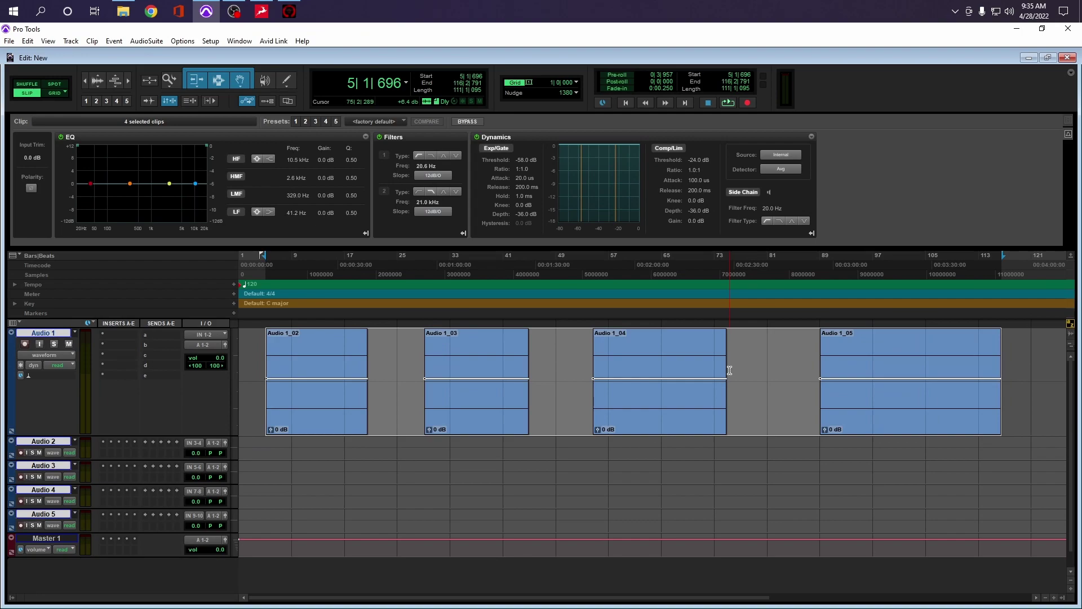
pyautogui.hotkey('alt', 'shift', '3')
pyautogui.hotkey('ctrl', 'z')
pyautogui.click(729, 369)
pyautogui.hotkey('ctrl', 'z')
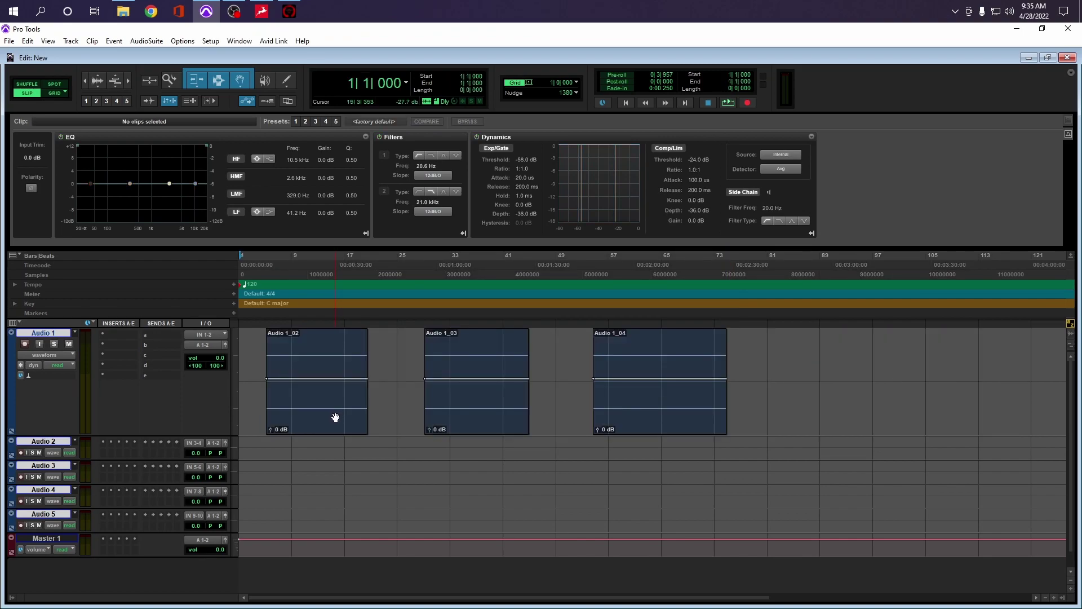
# - In the Clip Effects EQ, boost highs on Audio 1_02 and low-mids on Audio 1_03, then select Audio 1_04
pyautogui.click(336, 416)
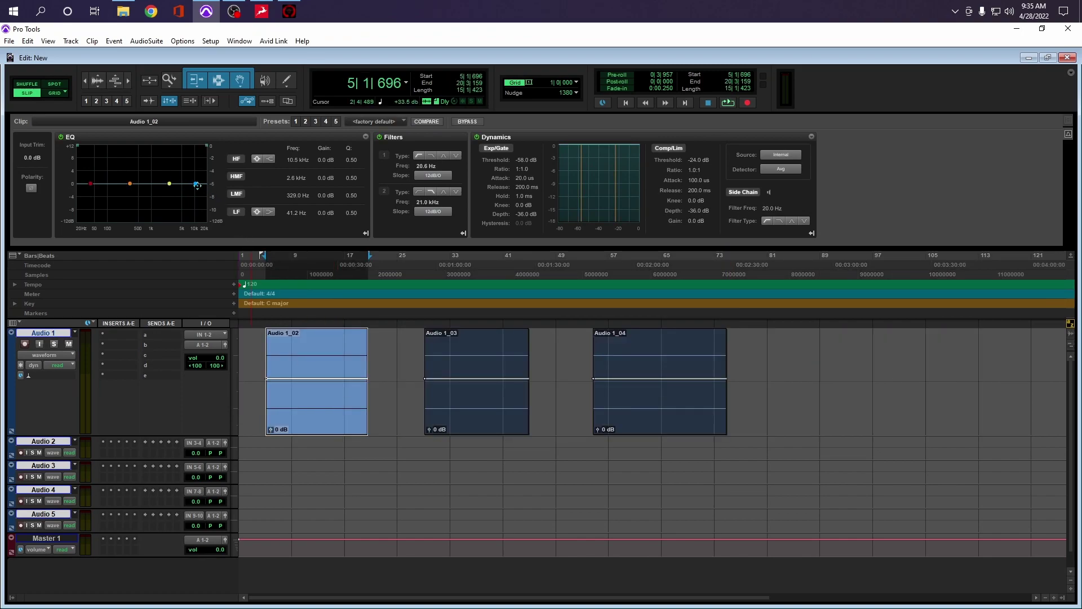
pyautogui.moveTo(195, 184); pyautogui.dragTo(189, 158)
pyautogui.click(448, 406)
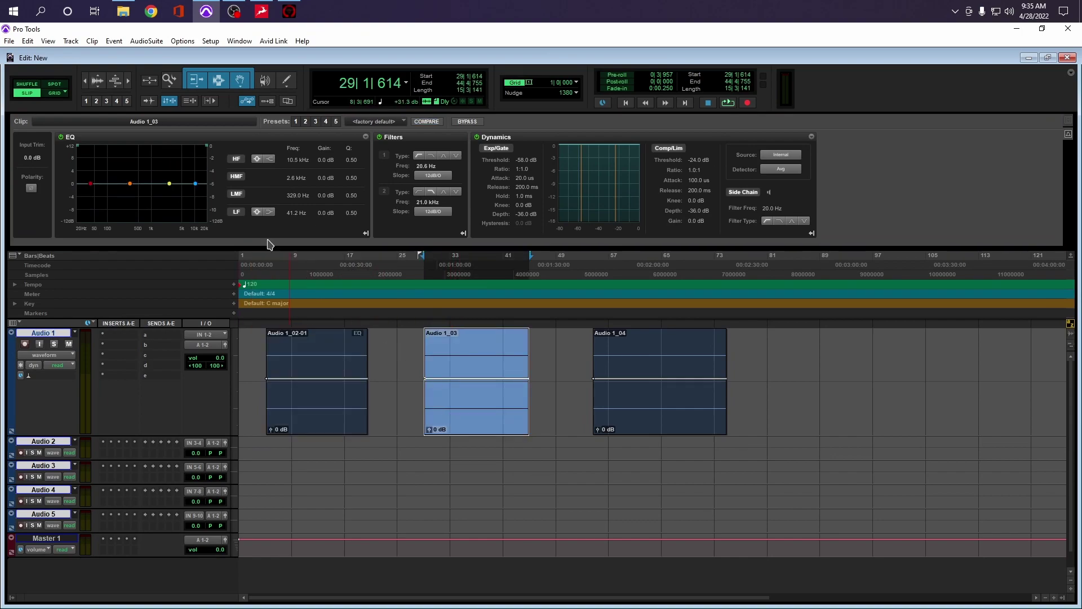
pyautogui.moveTo(169, 184); pyautogui.dragTo(196, 208)
pyautogui.click(620, 409)
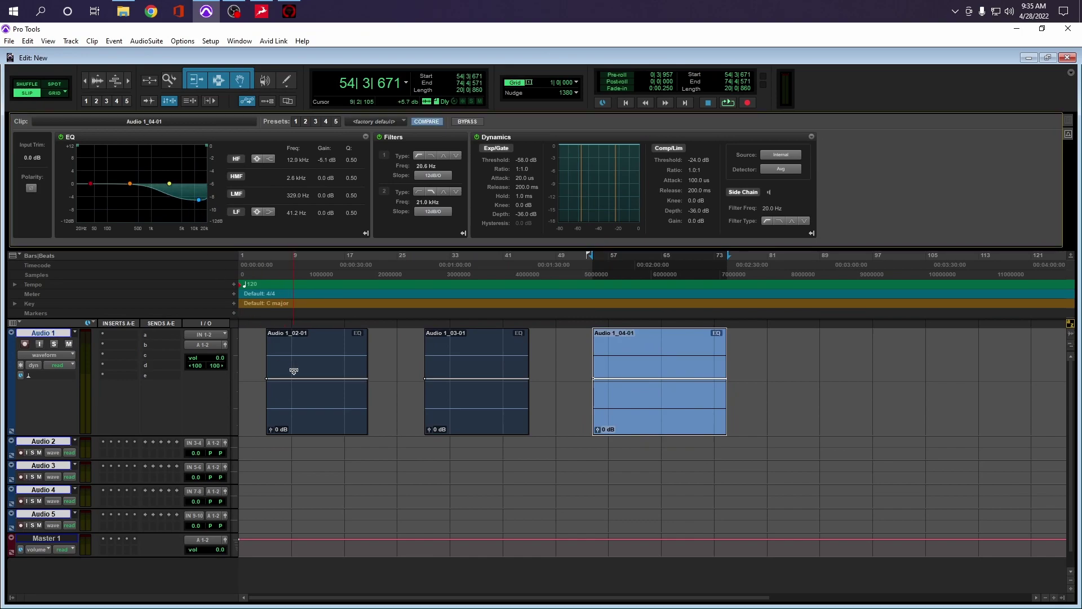
pyautogui.click(294, 405)
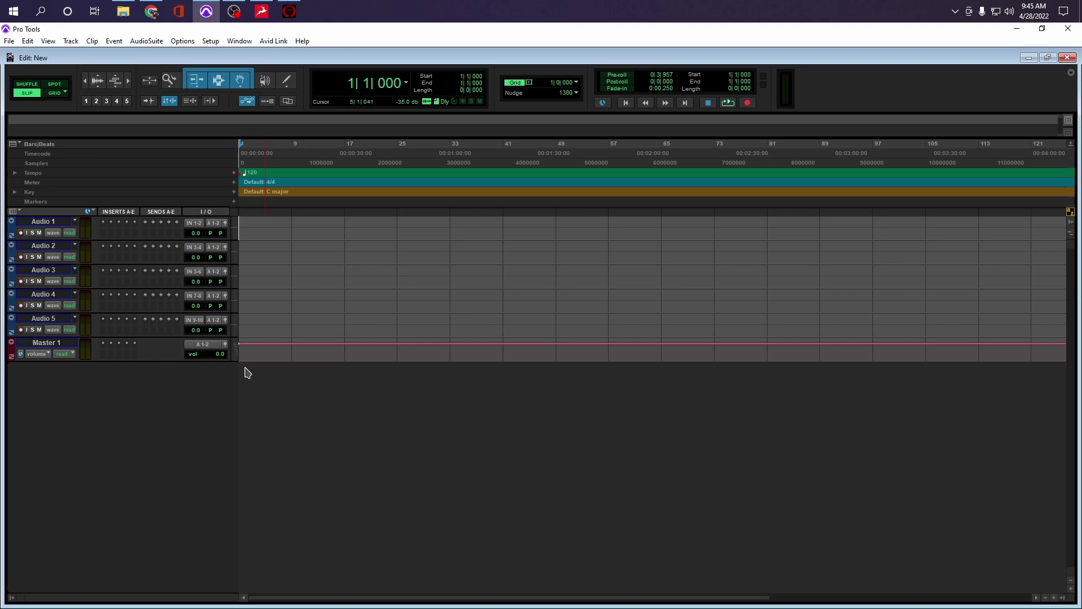
# - Enlarge Audio 1, set its automation mode and record a volume automation pass
pyautogui.click(309, 228)
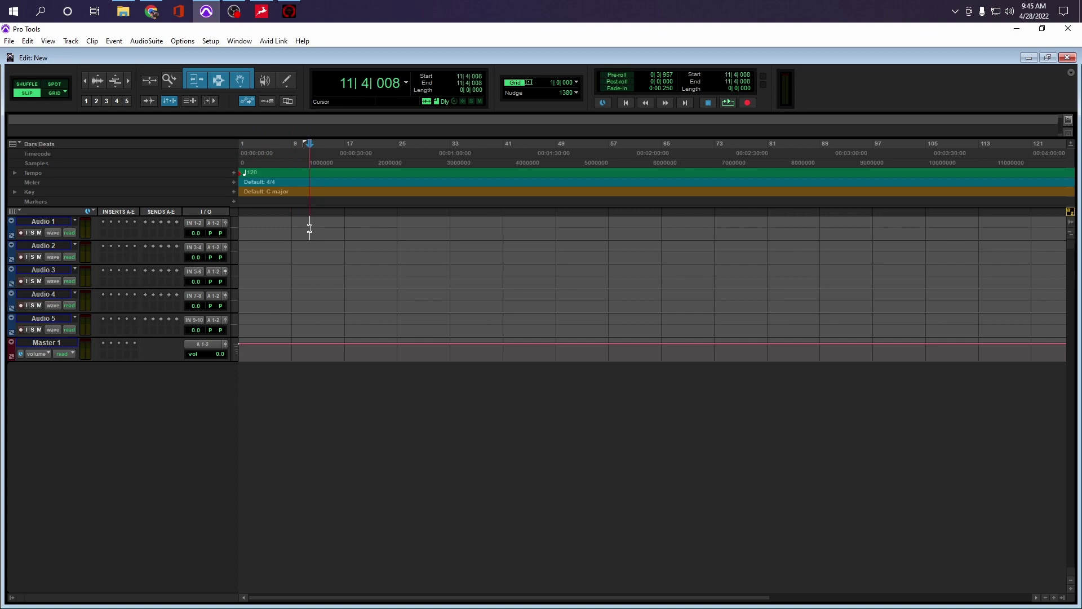
pyautogui.hotkey('ctrl', 'Up')
pyautogui.hotkey('ctrl', 'Up')
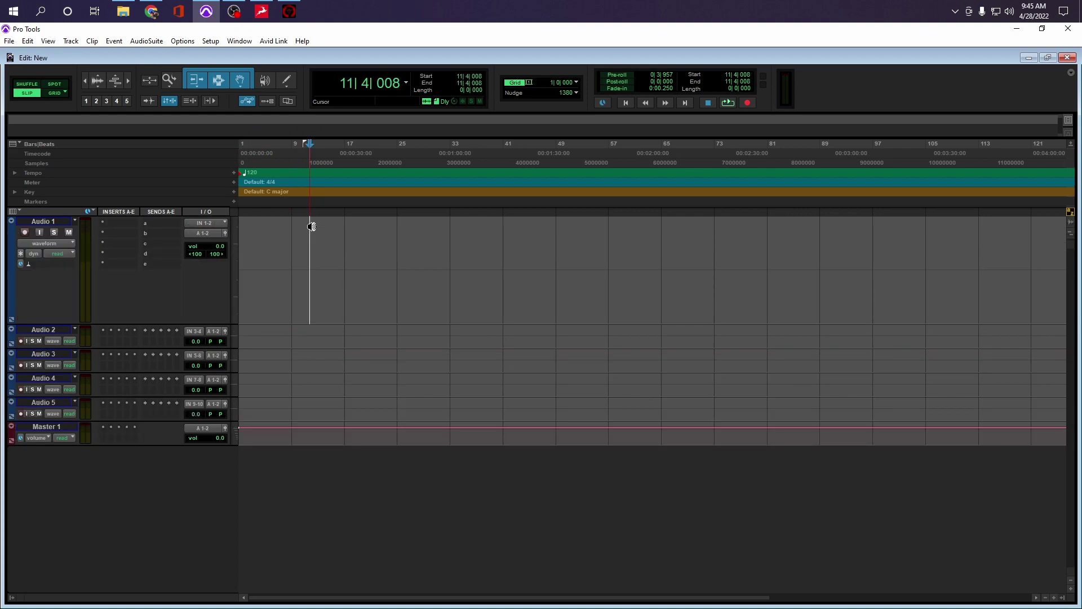
pyautogui.hotkey('ctrl', 'Up')
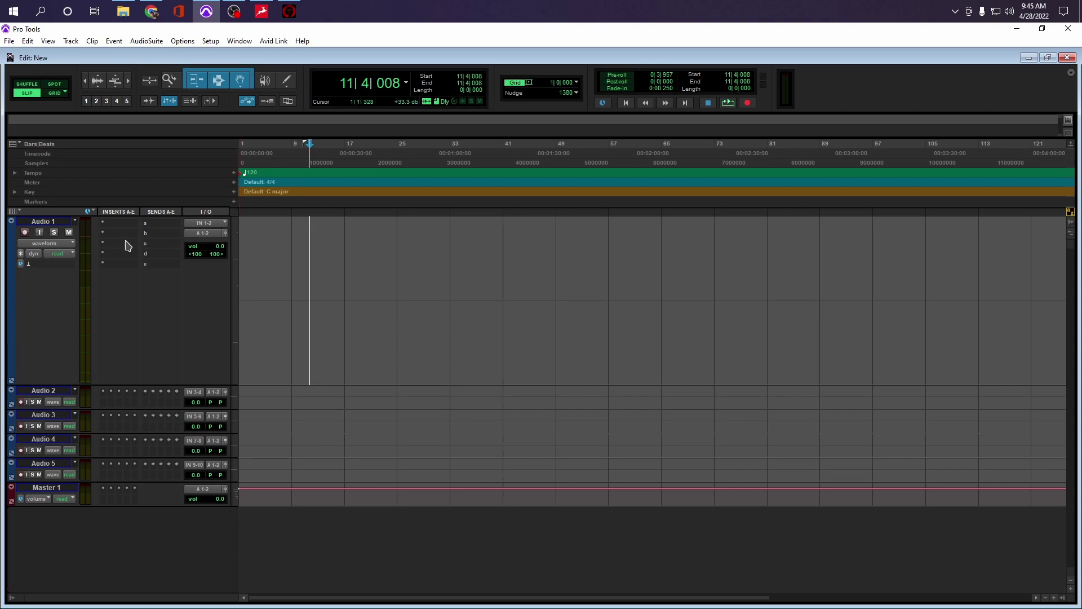
pyautogui.click(66, 254)
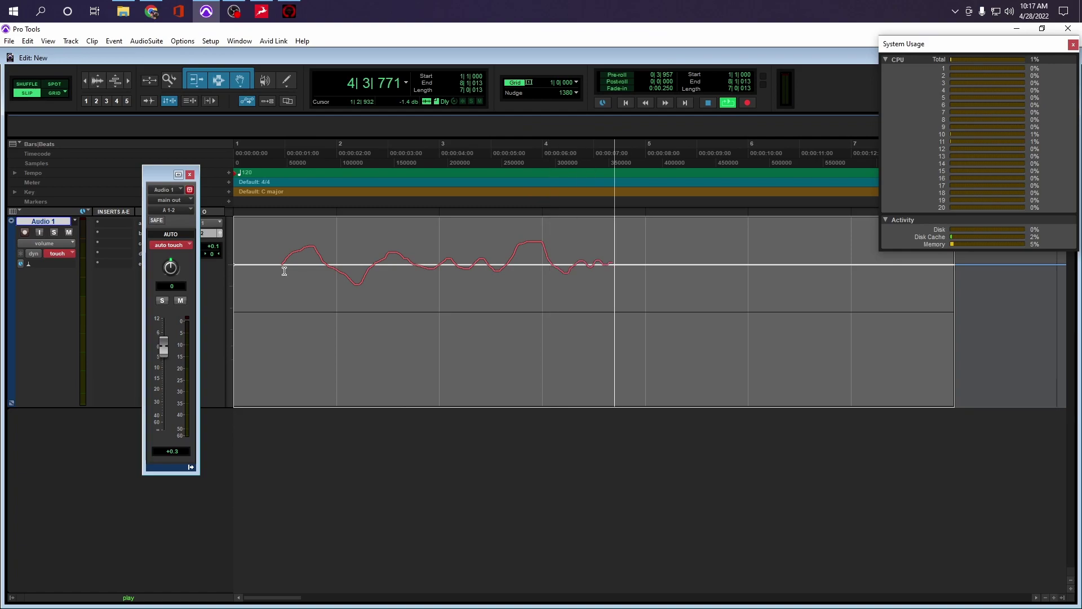
pyautogui.press('space')
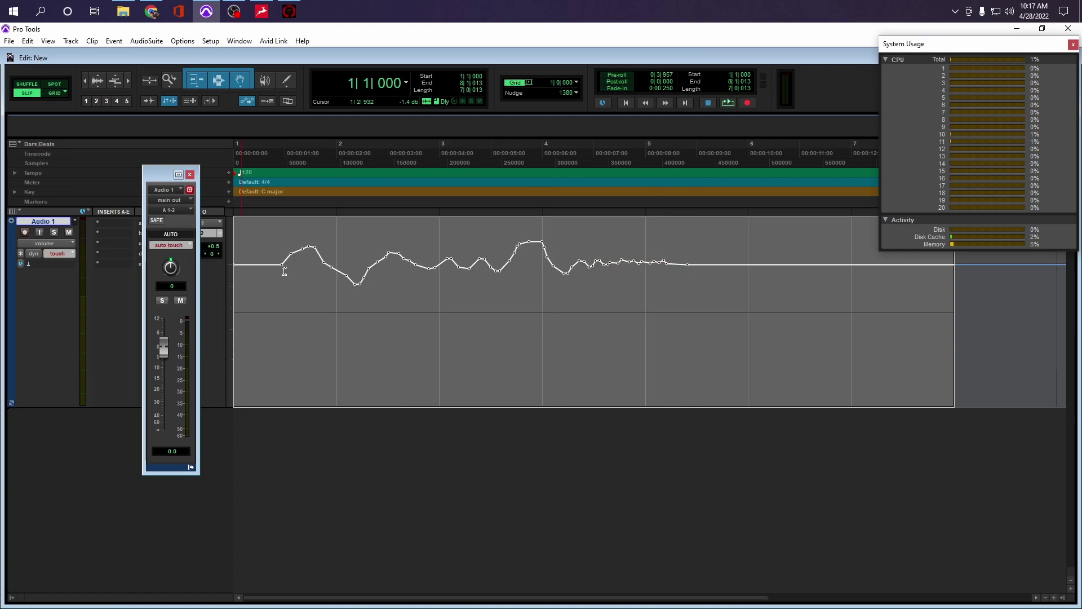
pyautogui.press('space')
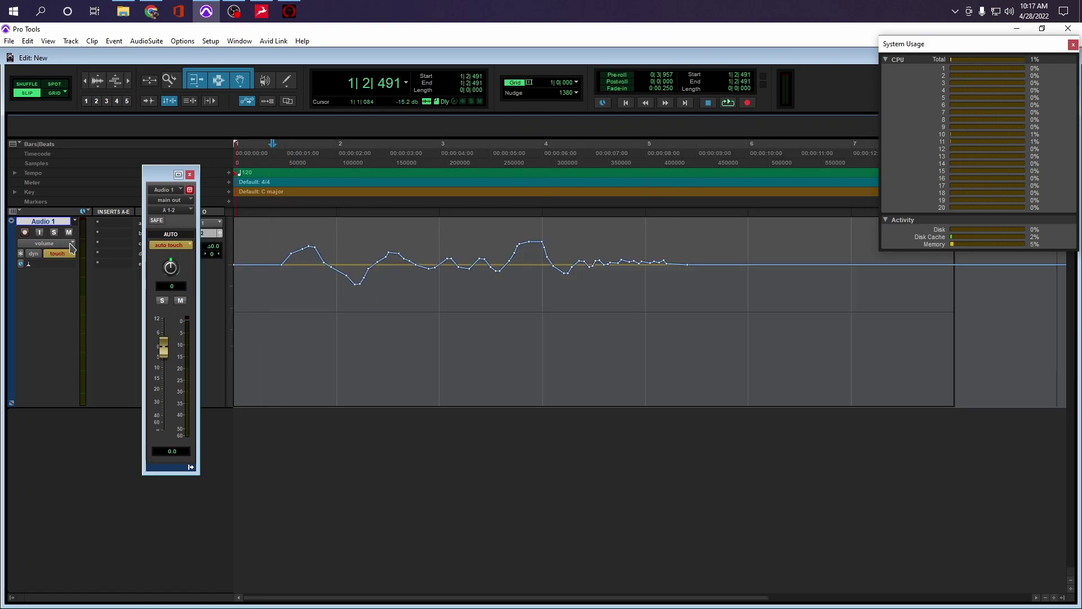
# - Switch Audio 1's automation lane to volume trim and record a trim automation pass
pyautogui.click(72, 248)
pyautogui.click(90, 299)
pyautogui.click(68, 244)
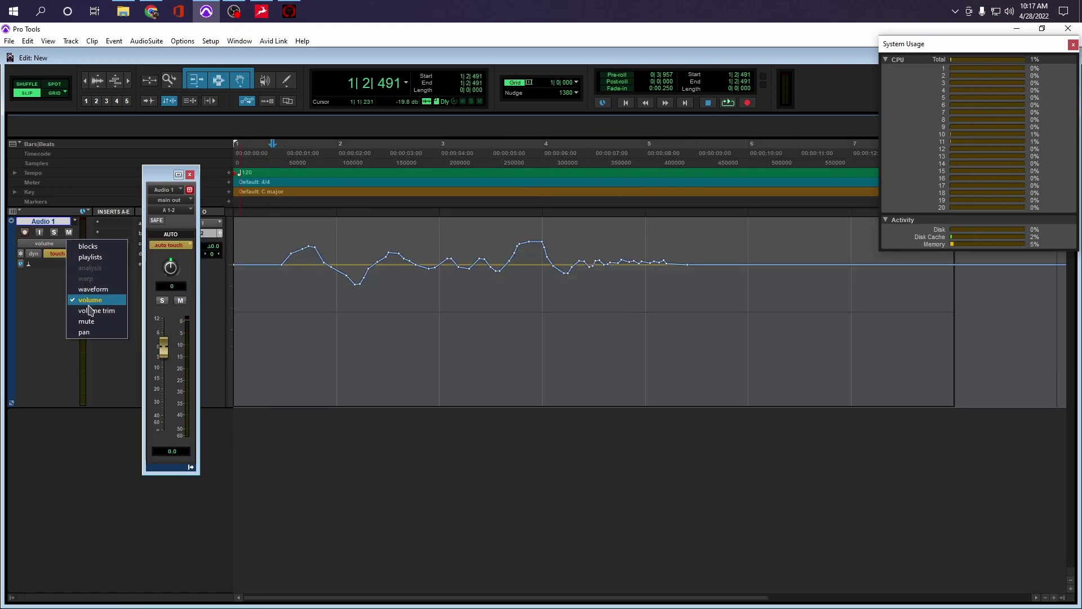
pyautogui.click(90, 310)
pyautogui.press('space')
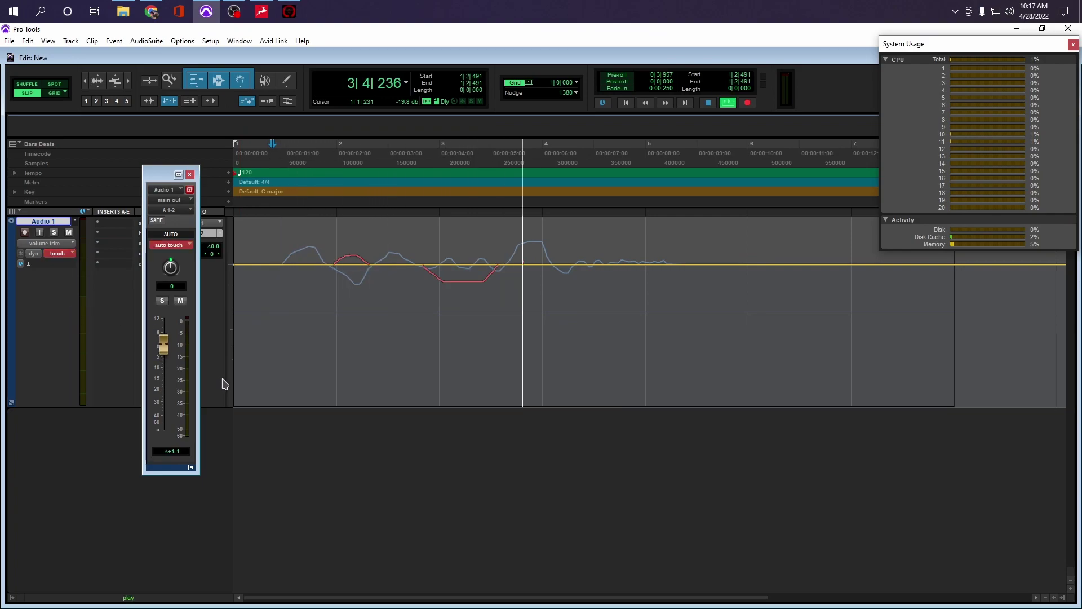
pyautogui.press('space')
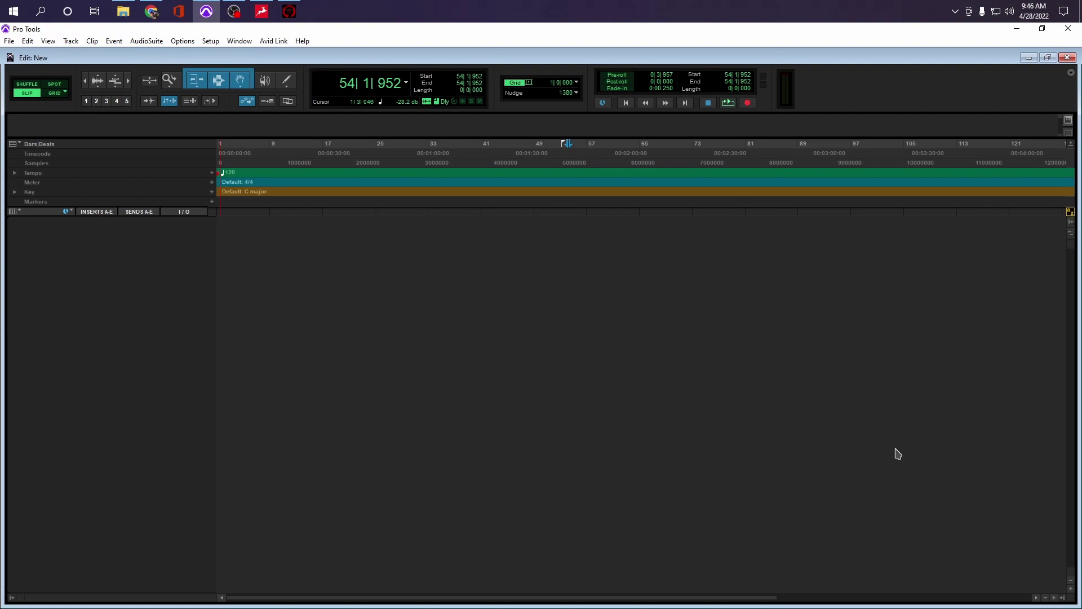
# - Open the New Tracks dialog, then cancel it without adding any tracks
pyautogui.hotkey('ctrl', 'shift', 'n')
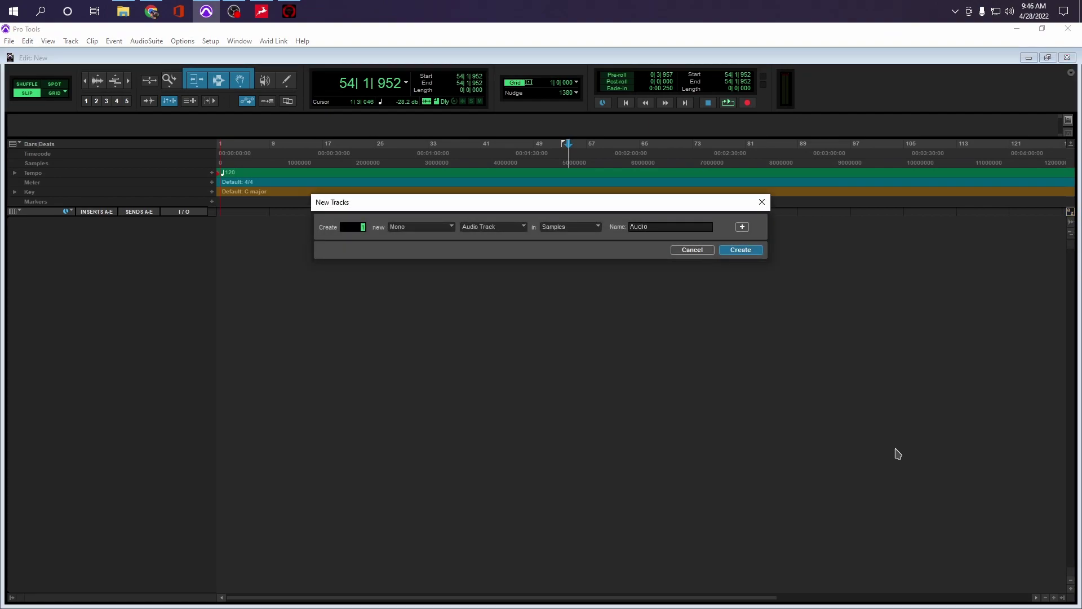
pyautogui.press('Escape')
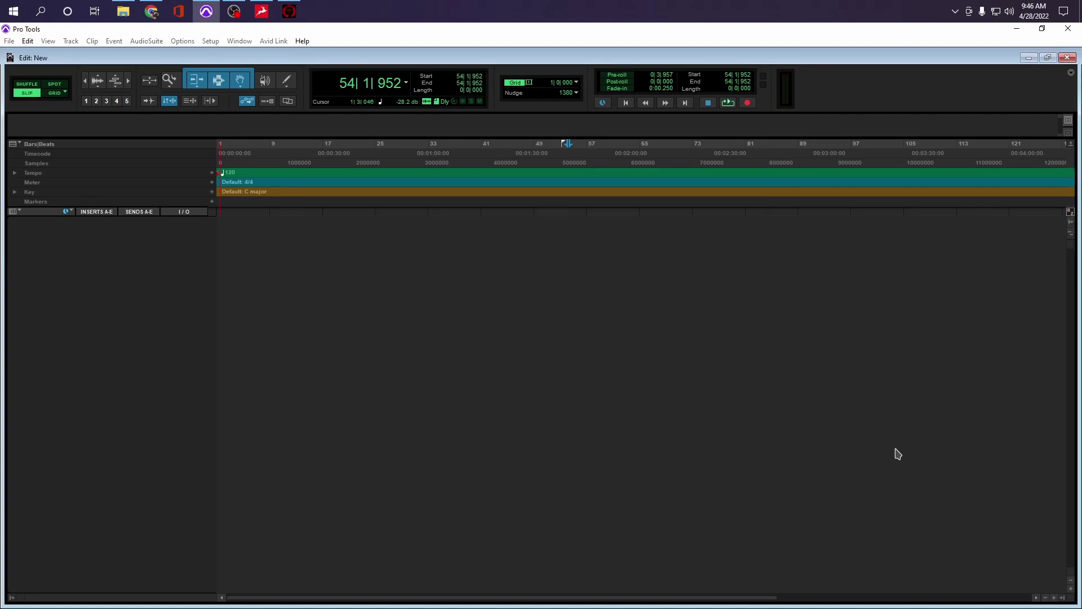